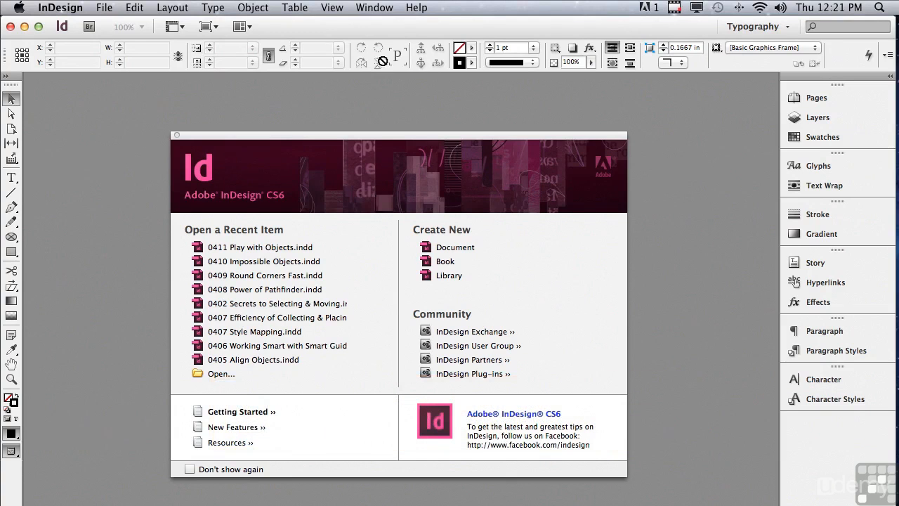
Open the document "0411 Play with Objects.indd" from the InDesign CS6 Sample Layouts folder.
click(111, 9)
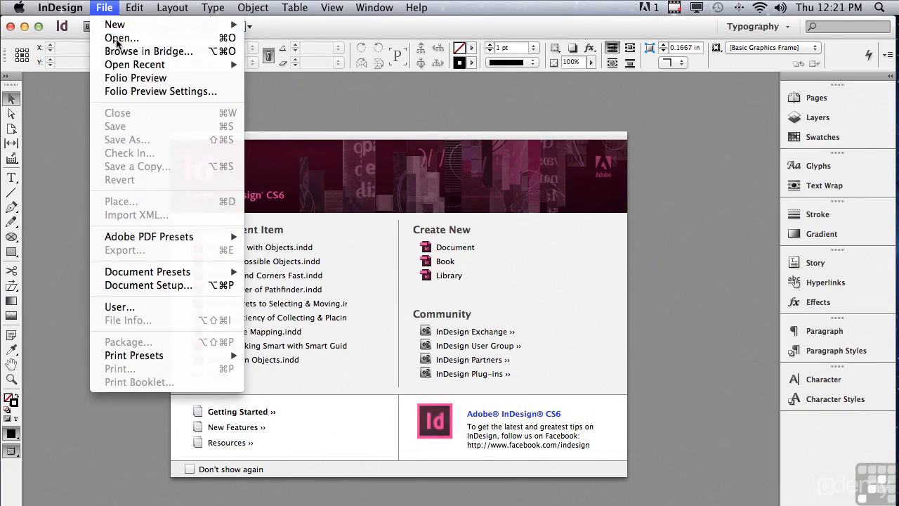
click(117, 39)
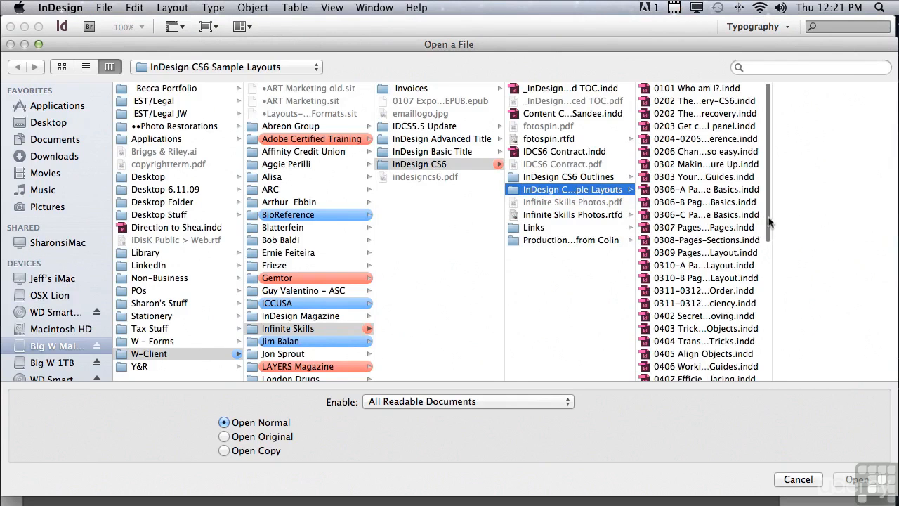
scroll(771, 218, down, 5)
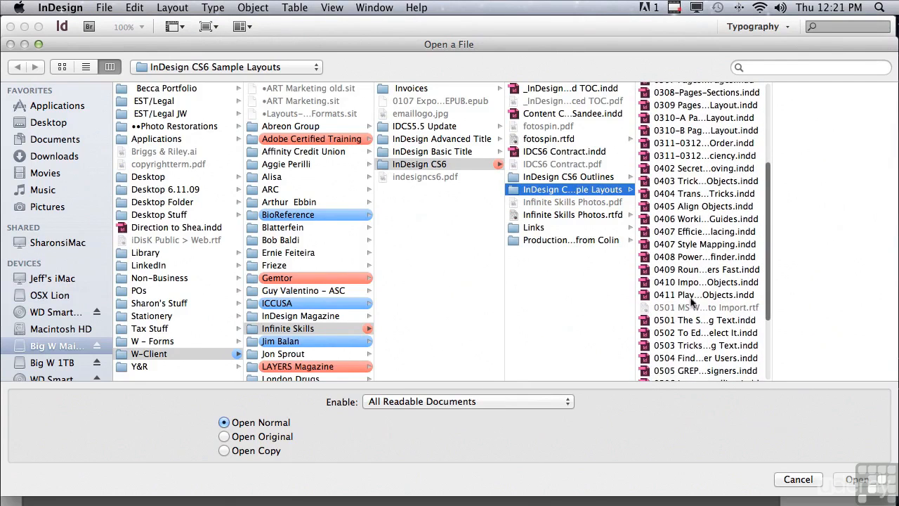
click(670, 295)
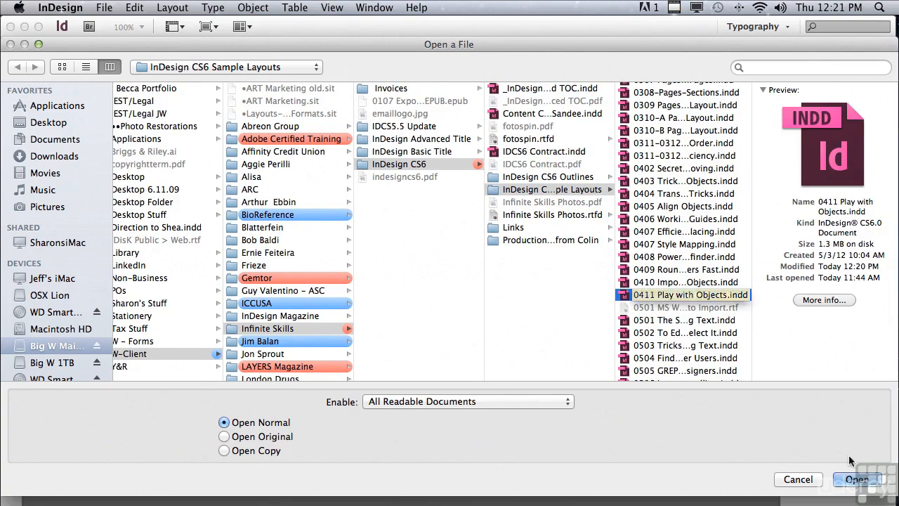
click(856, 479)
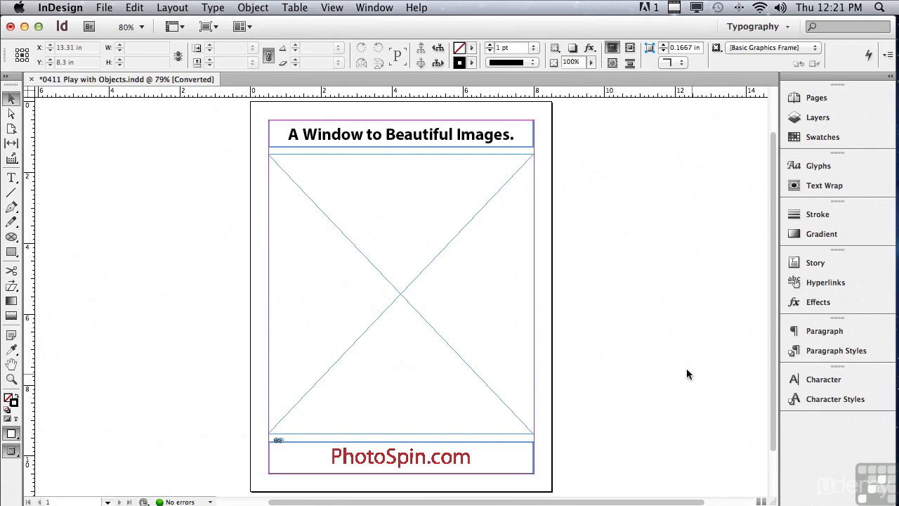
Delete only the bottom edge segment of the "A Window to Beautiful Images." headline frame using the Direct Selection tool.
click(11, 114)
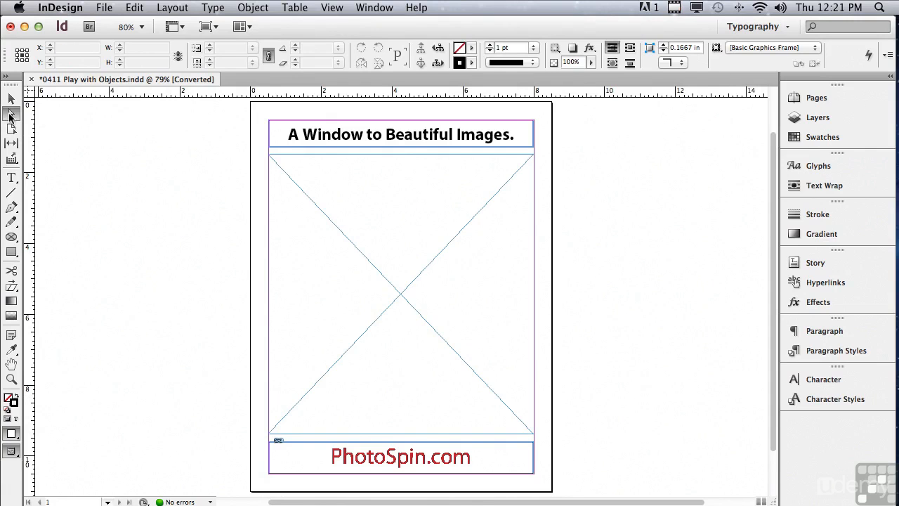
click(271, 150)
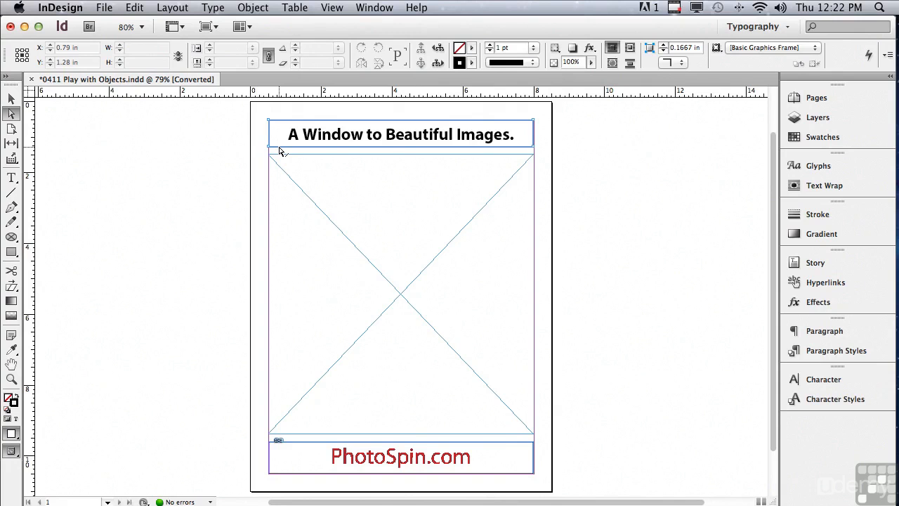
click(280, 144)
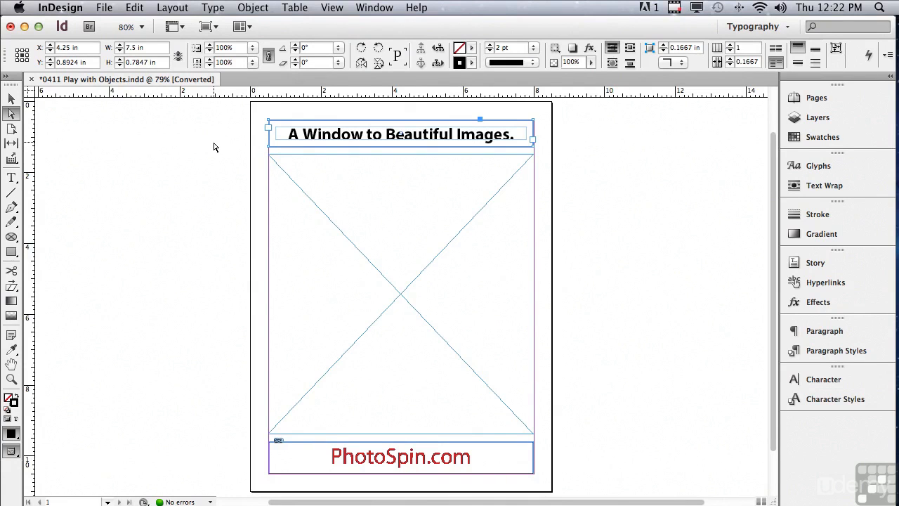
key(super+alt+c)
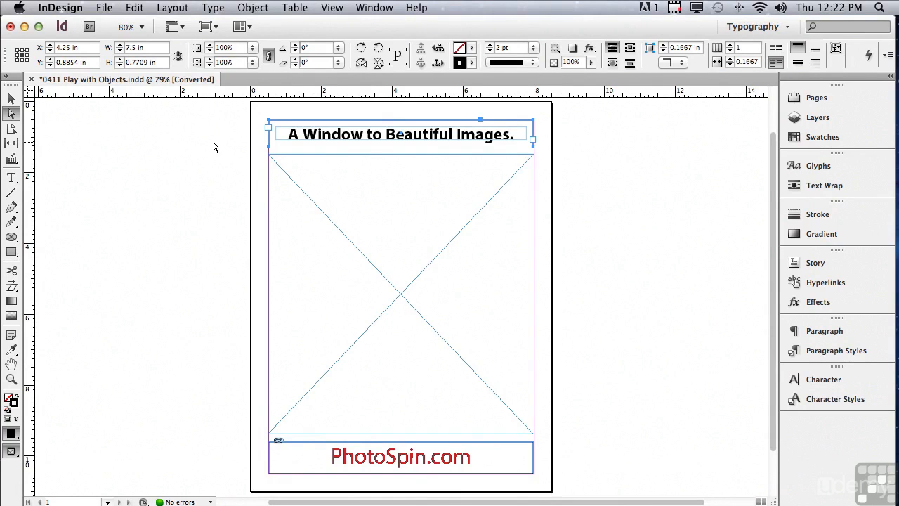
Apply Rounded corners with a size of 0.375 in to the headline frame through Corner Options.
click(253, 7)
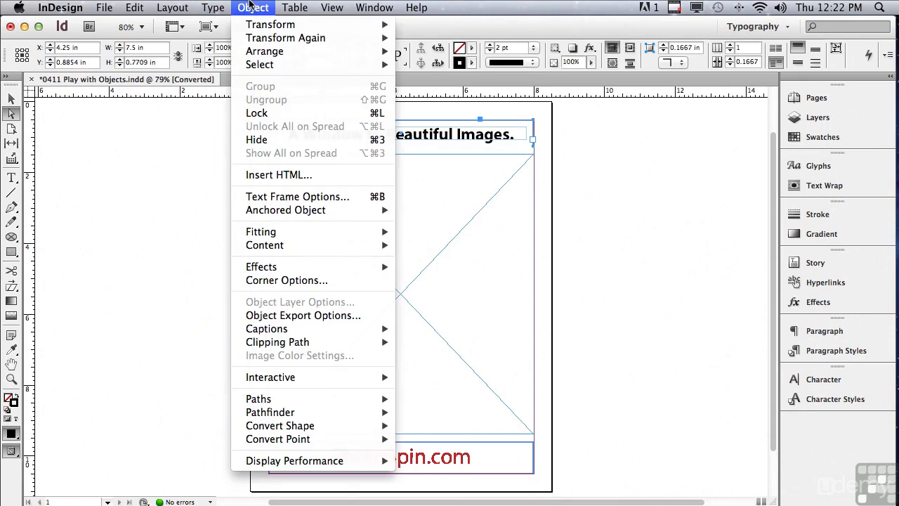
click(291, 281)
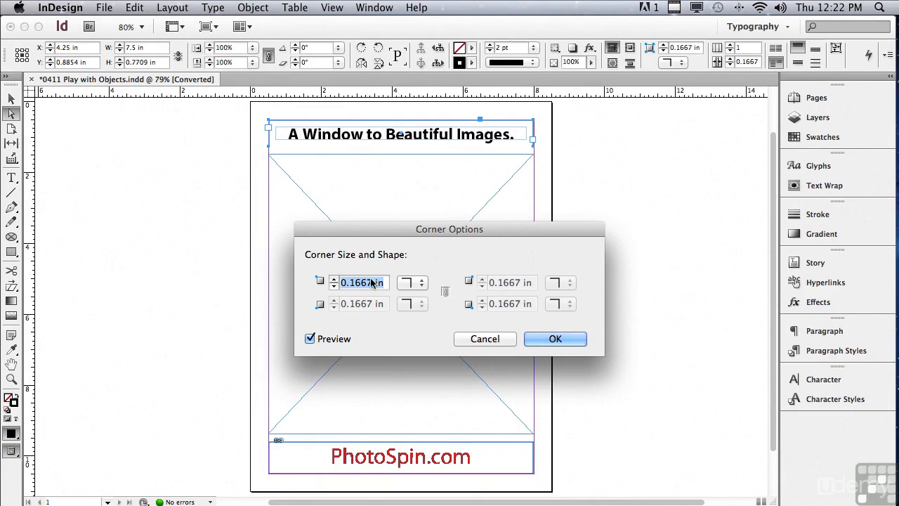
click(409, 282)
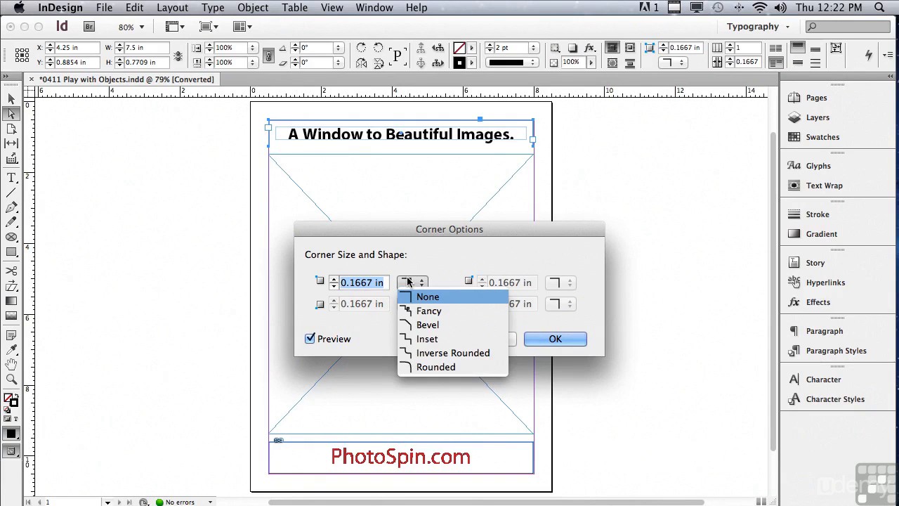
click(427, 367)
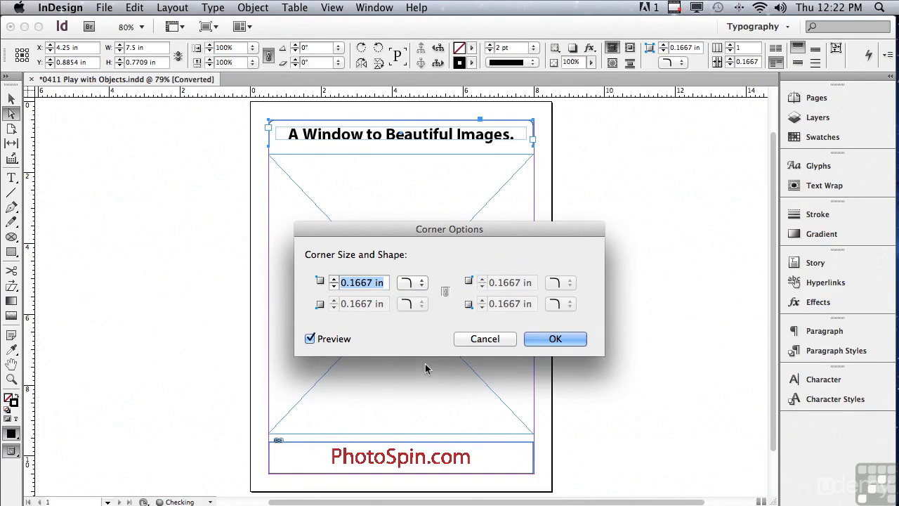
click(333, 279)
click(334, 279)
click(334, 279)
click(333, 280)
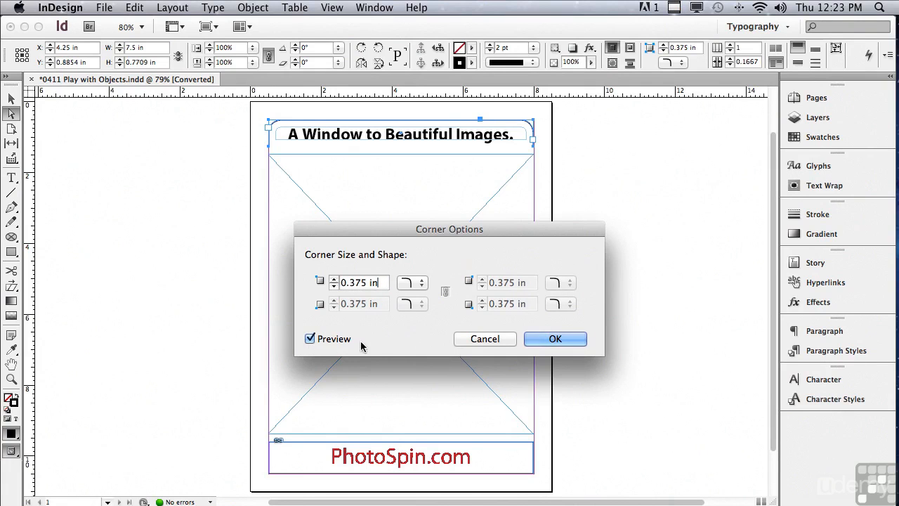
click(533, 339)
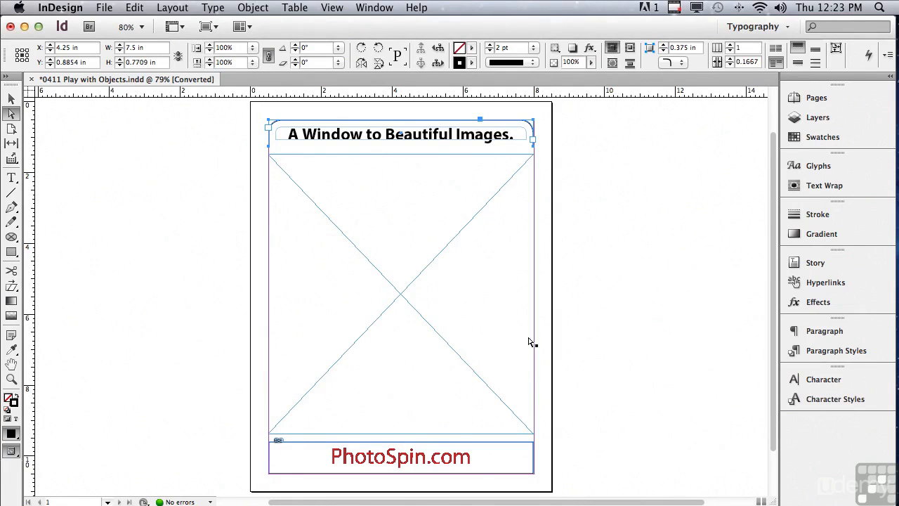
Delete only the top edge segment of the frame around the PhotoSpin.com logo.
click(355, 458)
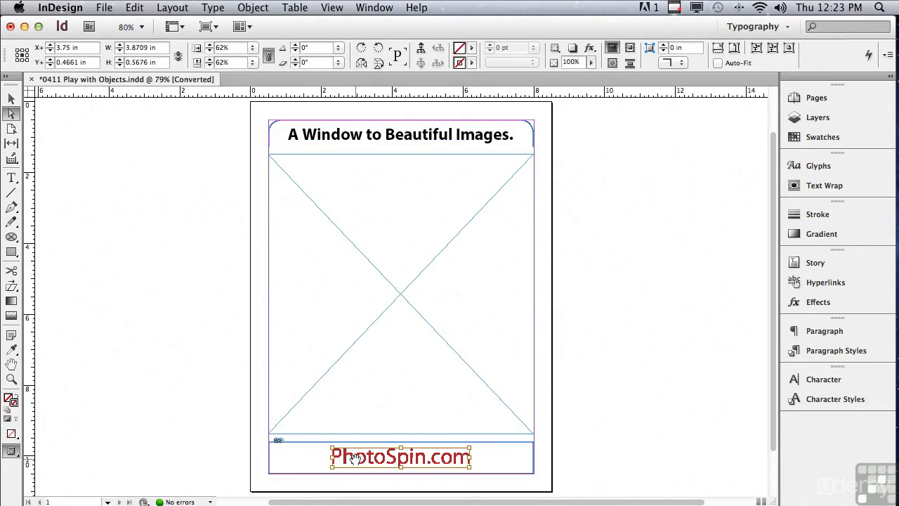
click(224, 401)
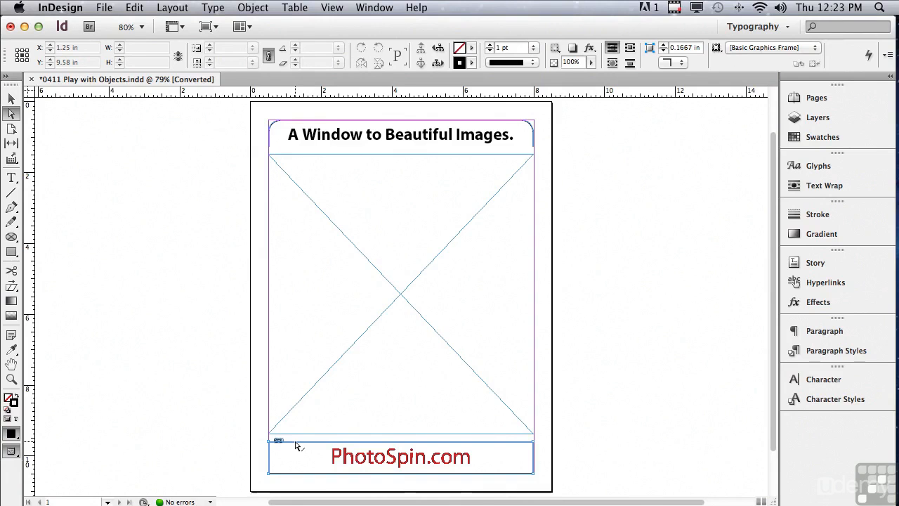
click(296, 445)
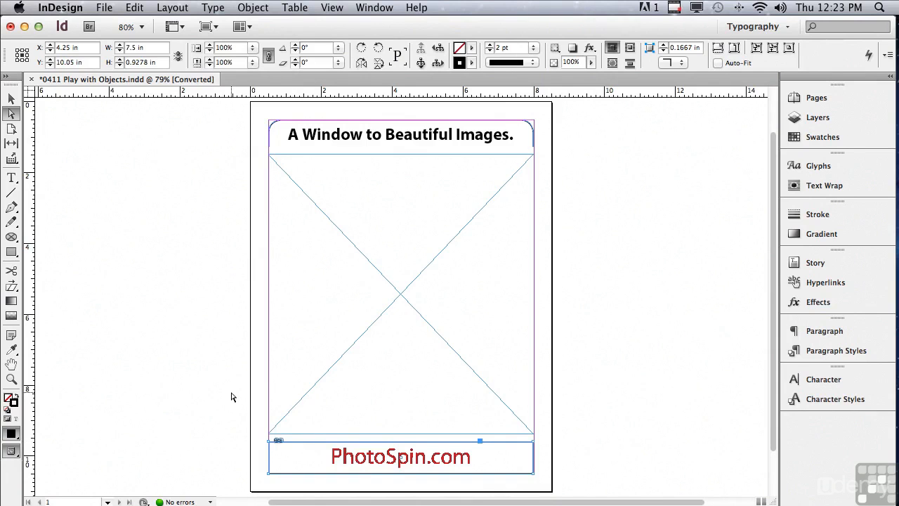
key(Delete)
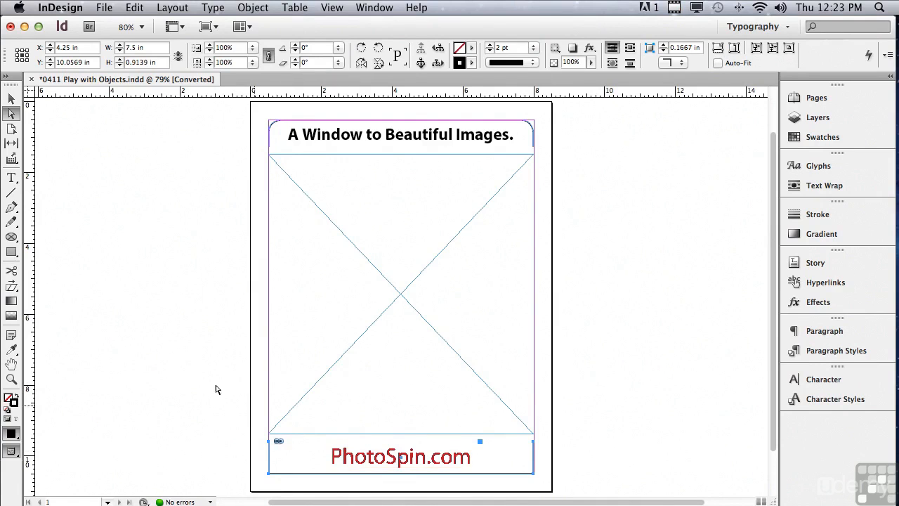
Apply Rounded corners with a size of 0.375 in to the PhotoSpin.com logo frame through Corner Options.
click(246, 8)
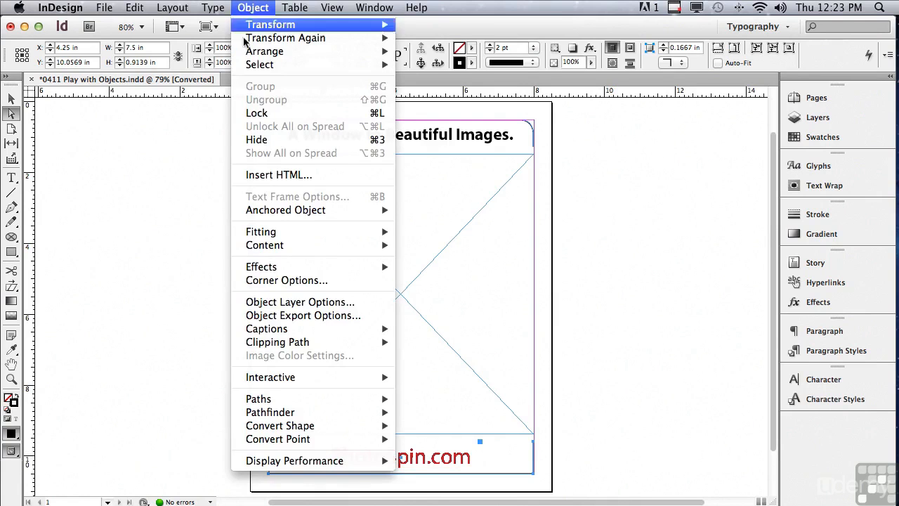
click(265, 280)
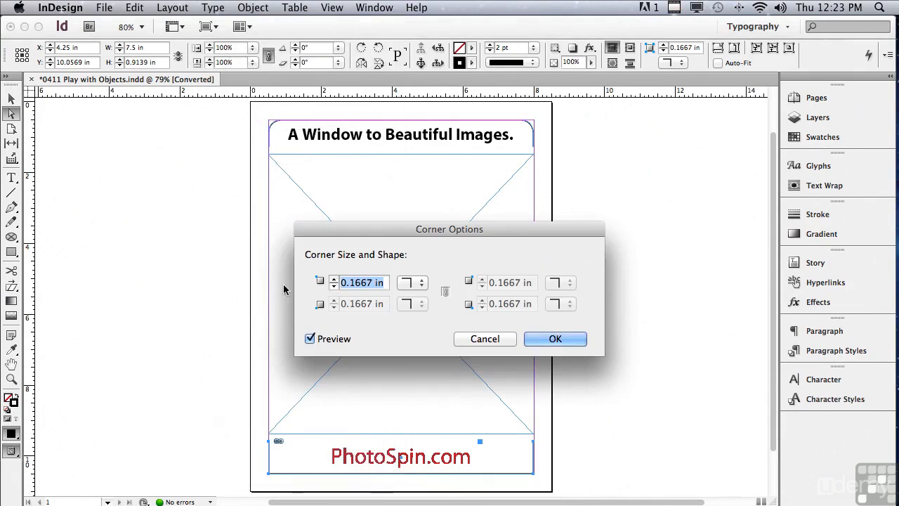
click(408, 284)
click(405, 367)
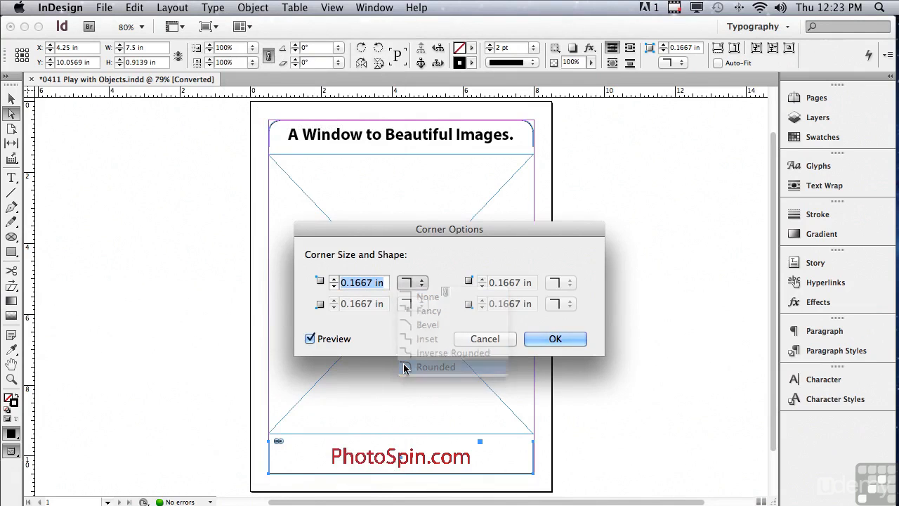
click(333, 280)
click(333, 280)
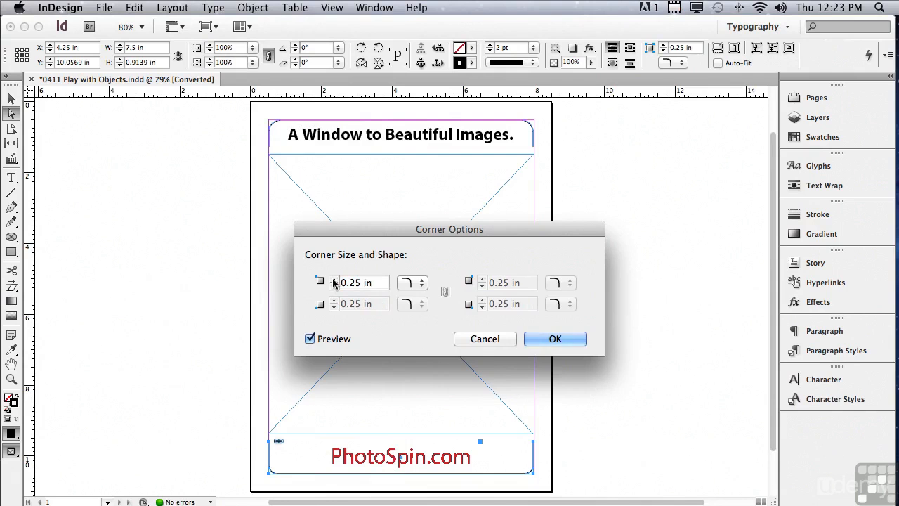
click(334, 280)
click(333, 279)
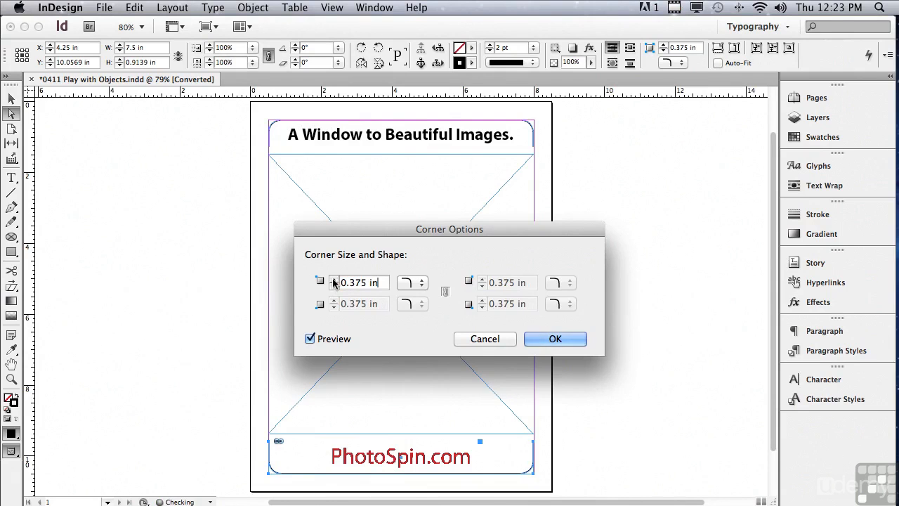
click(534, 338)
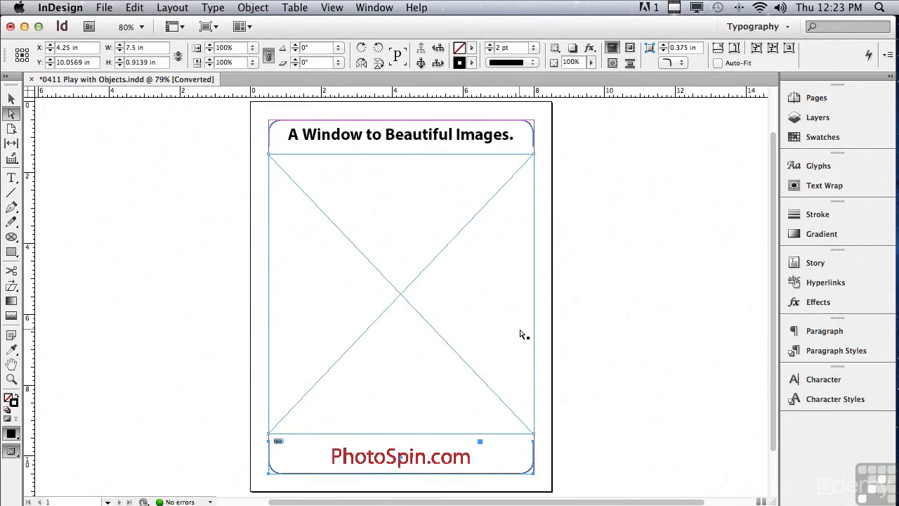
Split the large central picture frame with the MakeGrid.jsx script into 3 rows and 3 columns, using Graphic as the frame type.
click(339, 233)
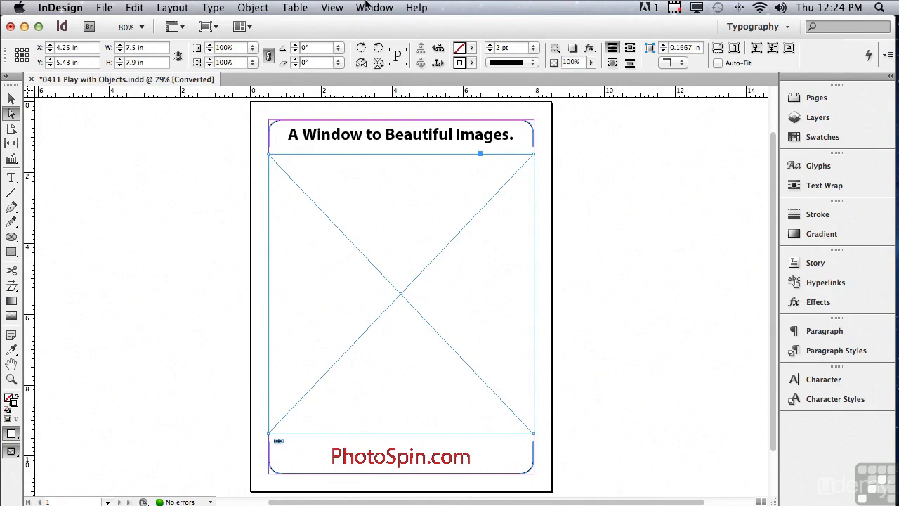
click(366, 7)
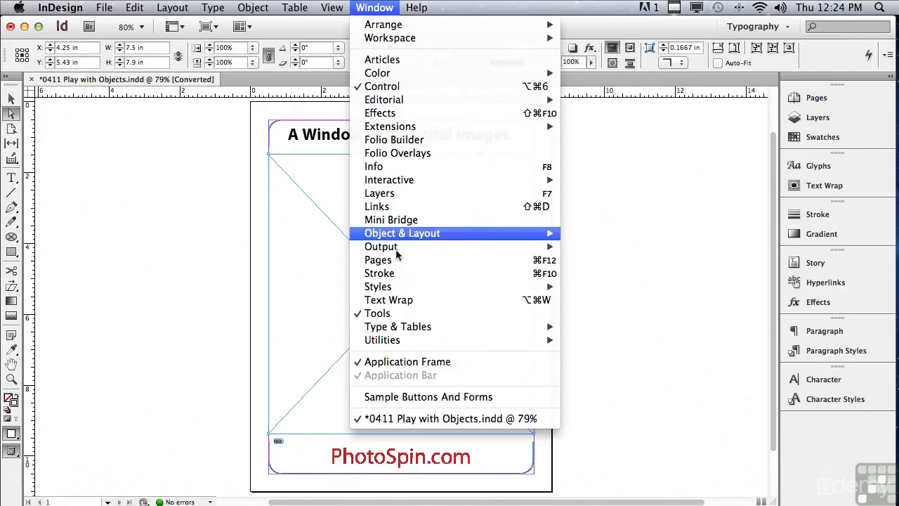
mouse_move(408, 344)
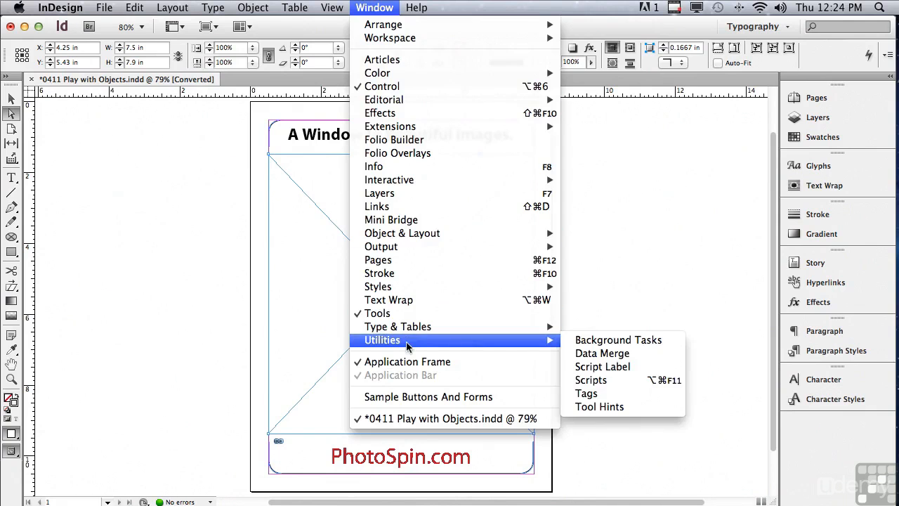
click(587, 379)
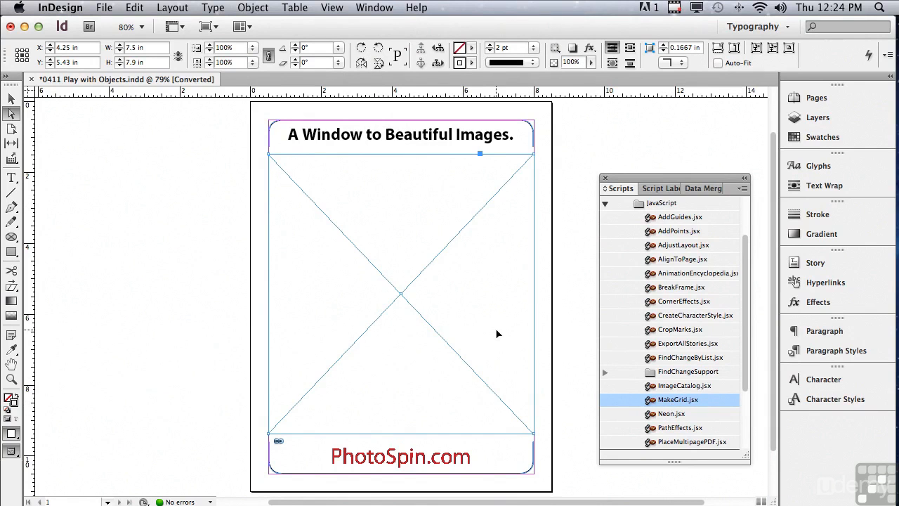
double_click(672, 399)
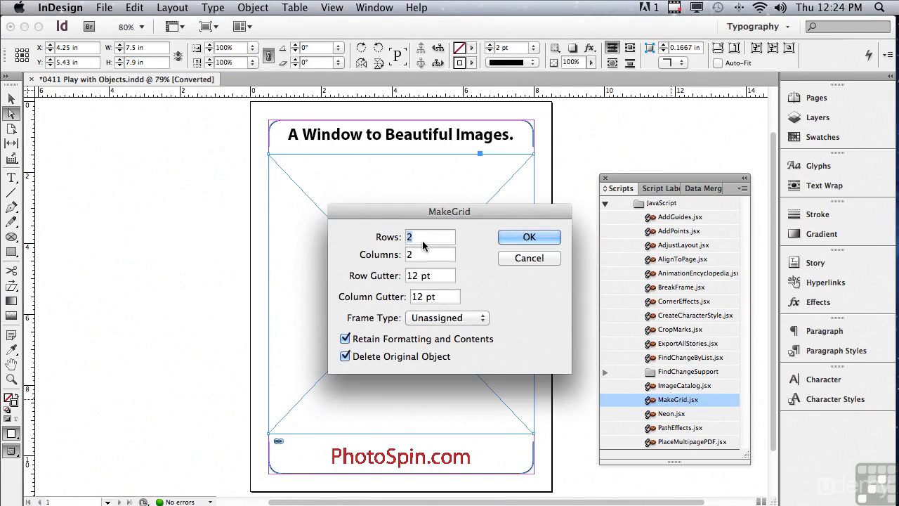
text(3)
key(Tab)
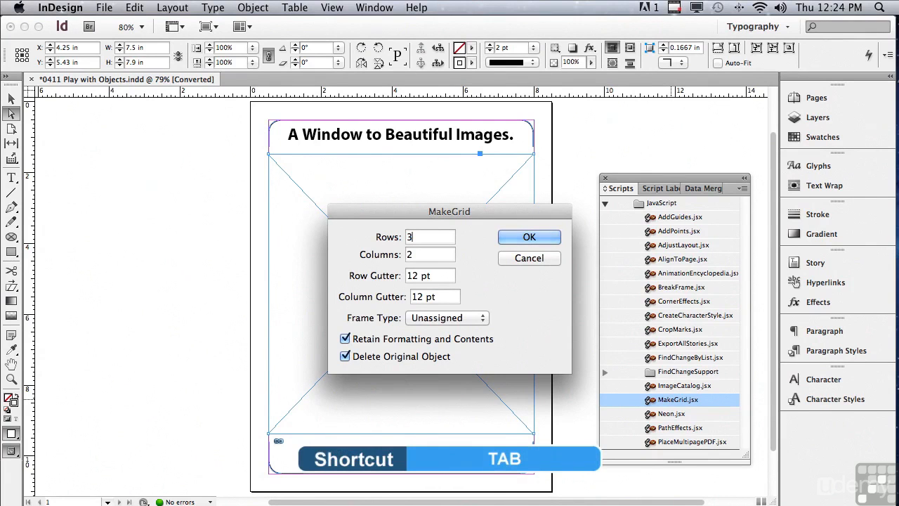
key(Tab)
text(3)
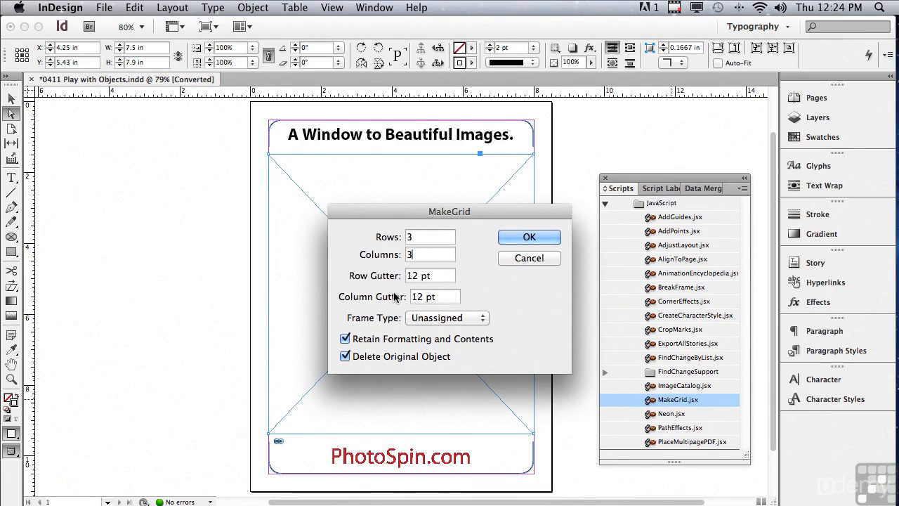
click(423, 320)
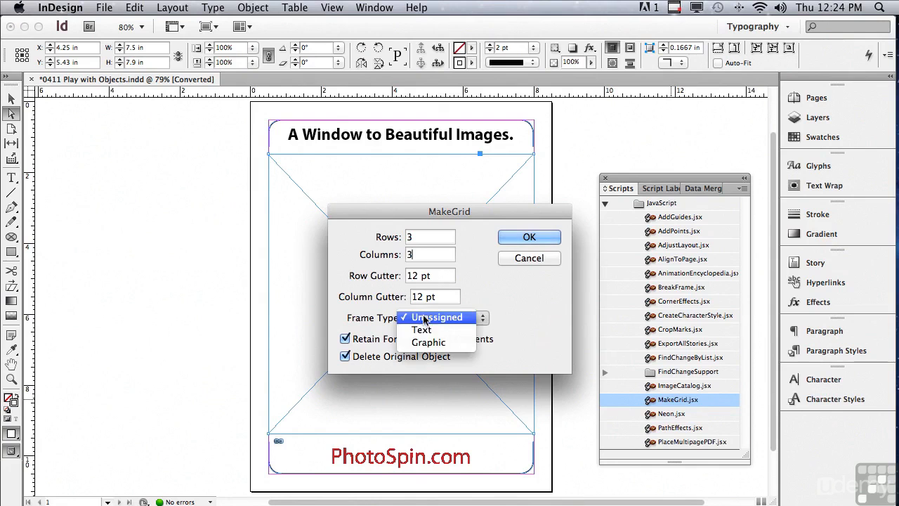
click(430, 342)
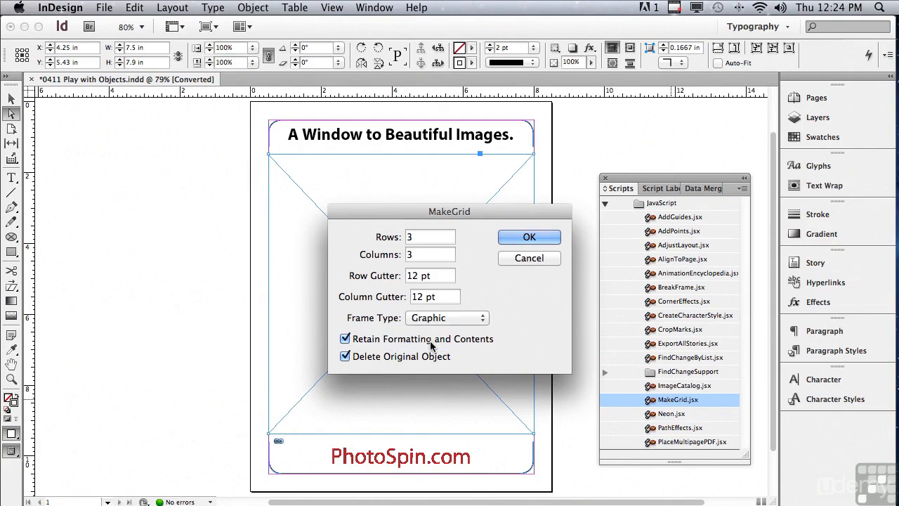
click(518, 240)
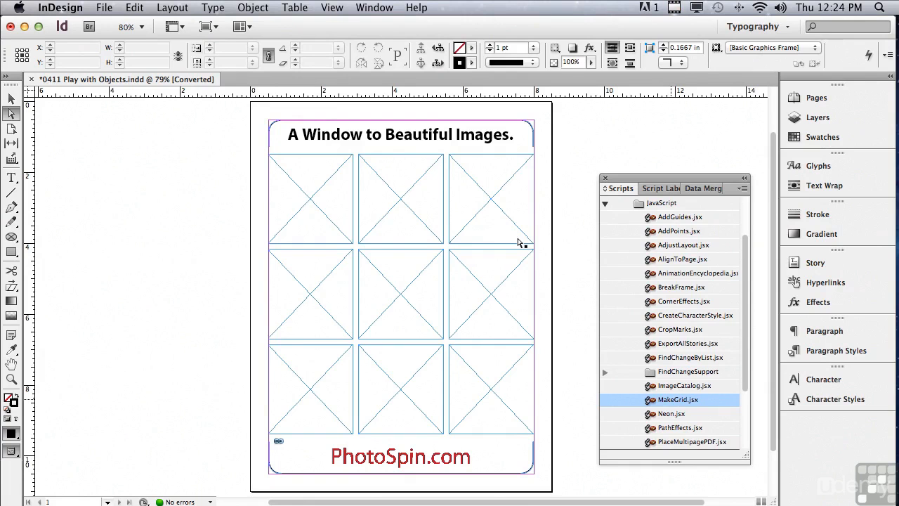
Select all nine picture frames of the grid and combine them into a single compound path.
click(16, 100)
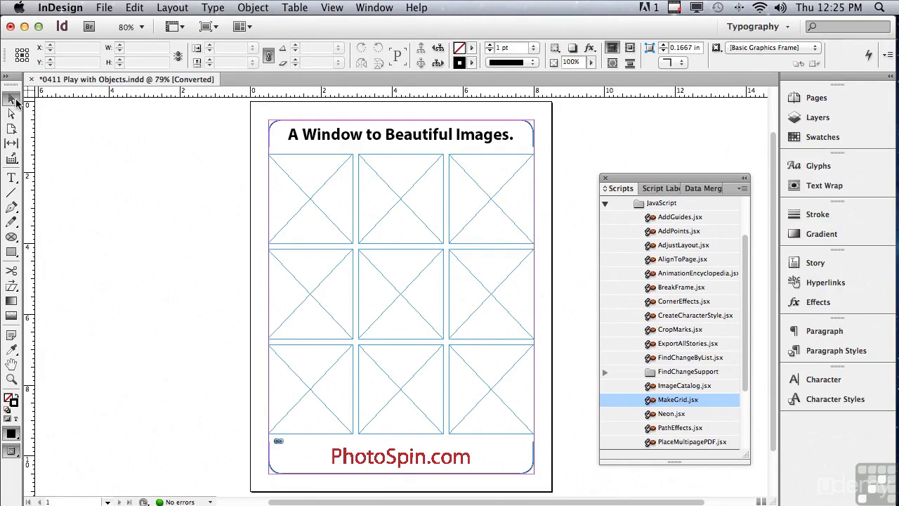
drag(183, 176, 494, 351)
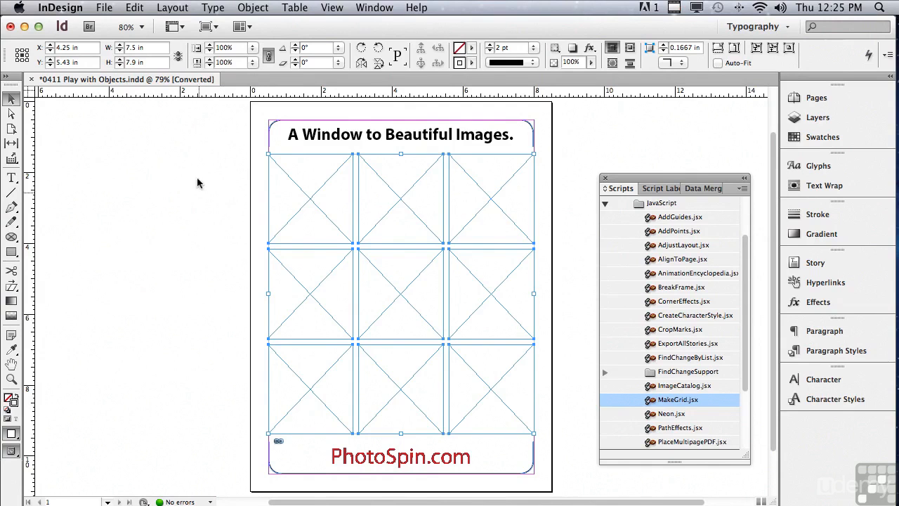
click(251, 9)
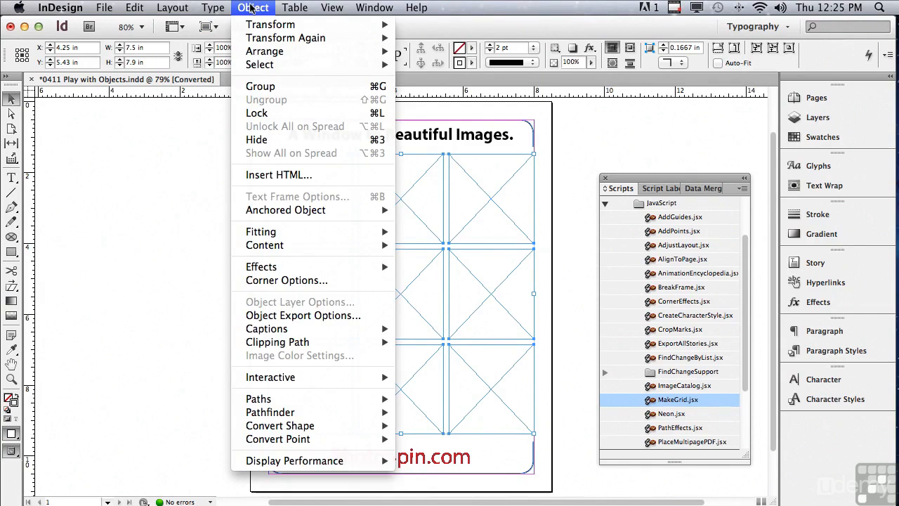
mouse_move(281, 401)
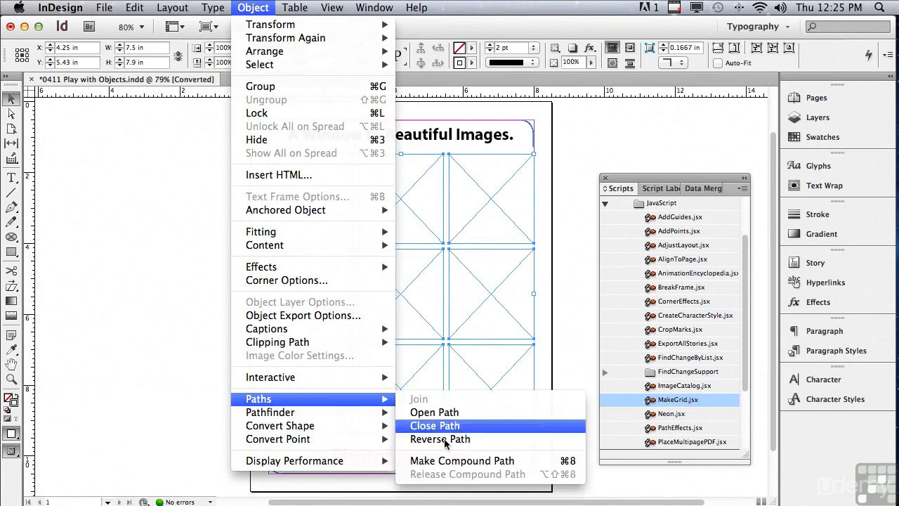
click(447, 460)
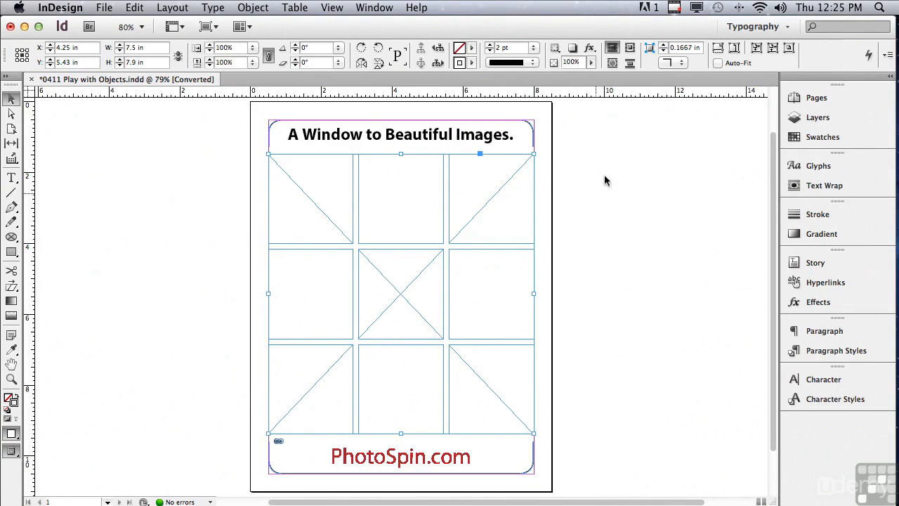
Place the mountain lake photo 201_27212 from Mini Bridge into the compound frame and shift the image leftward inside it.
click(374, 8)
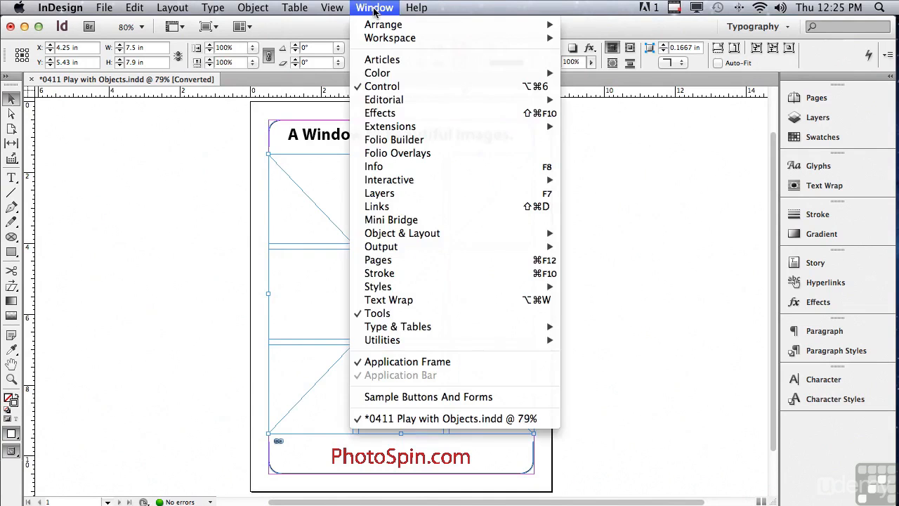
click(385, 222)
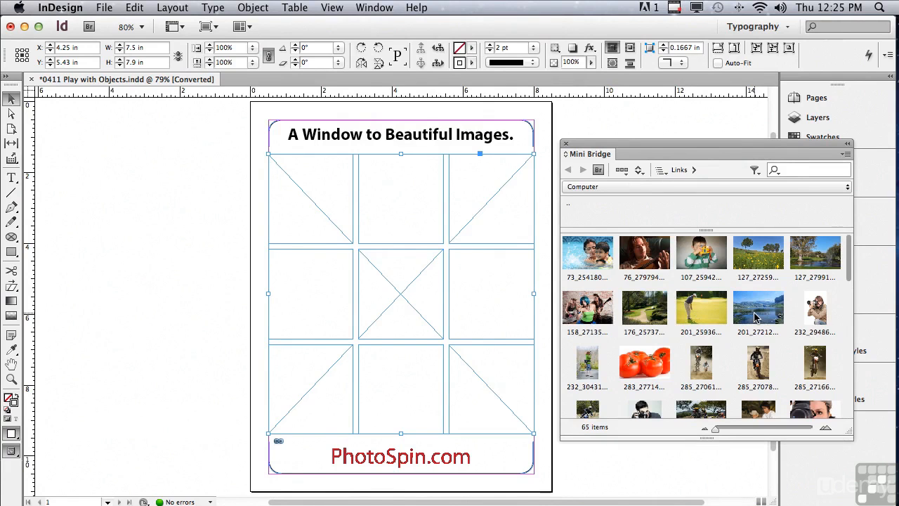
drag(755, 317, 411, 294)
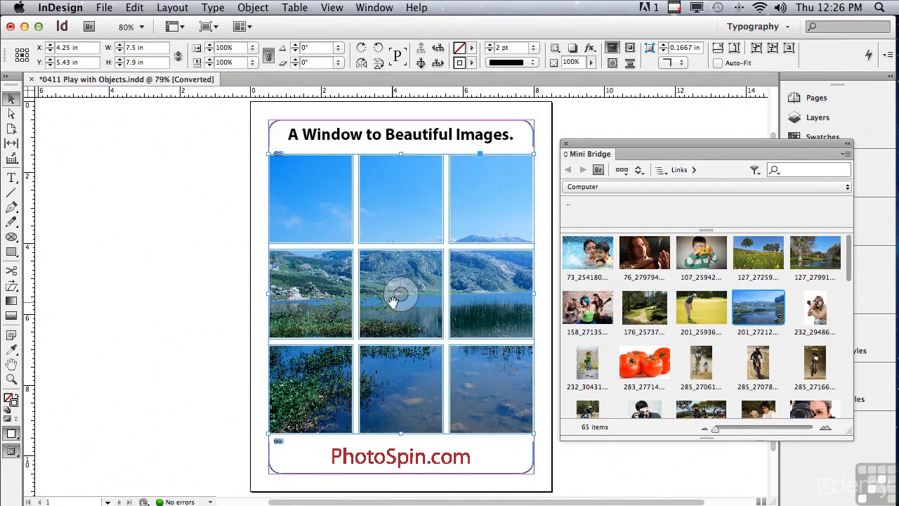
drag(401, 294, 248, 296)
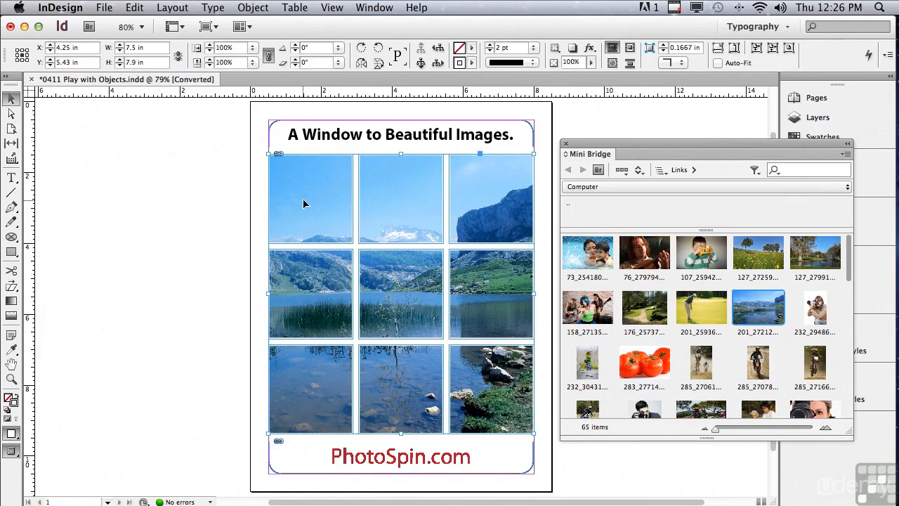
Apply an Inner Shadow effect with a size of 0.5 in to the compound picture frame.
click(590, 49)
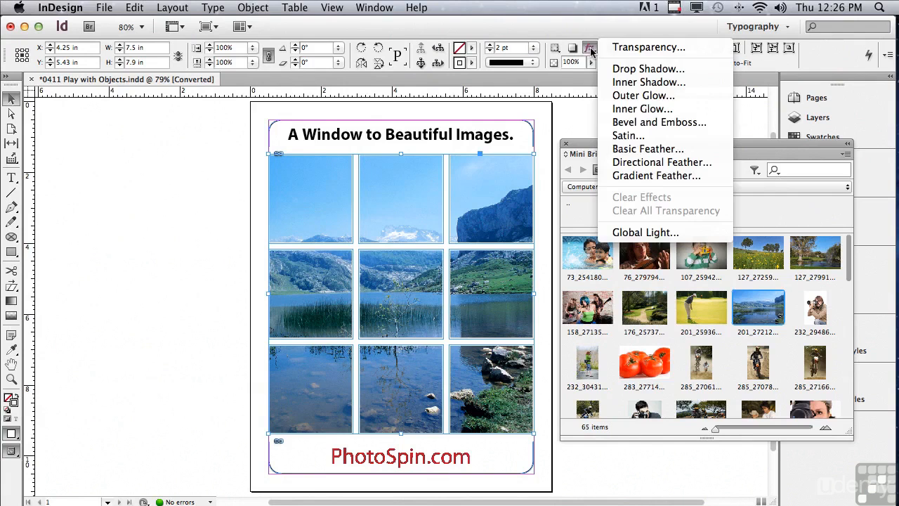
click(627, 83)
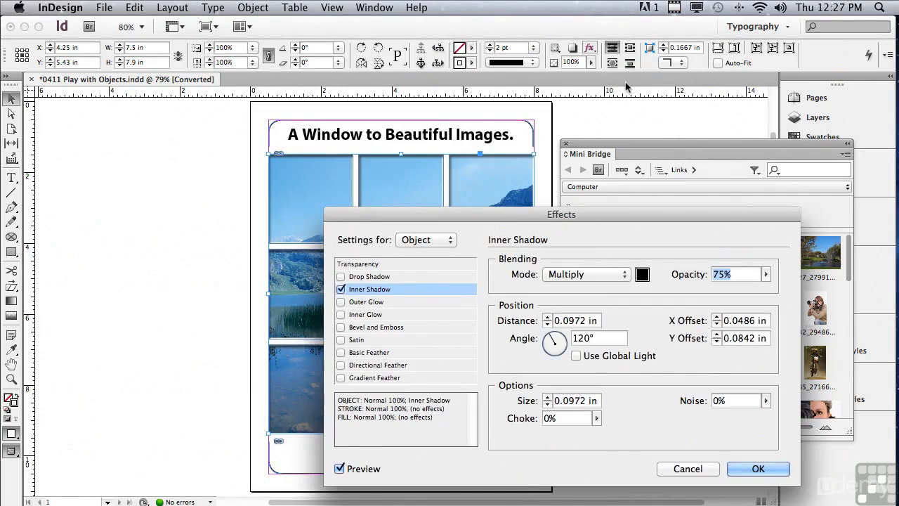
click(547, 396)
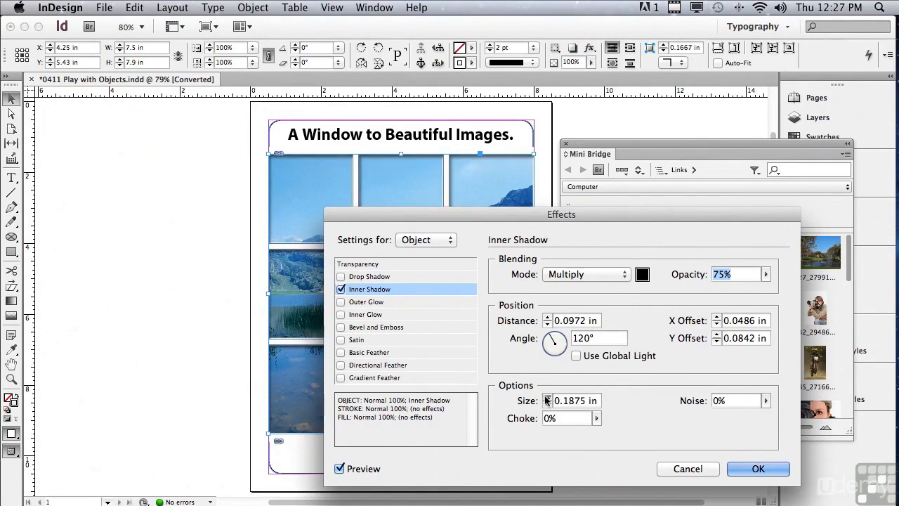
drag(469, 213, 433, 139)
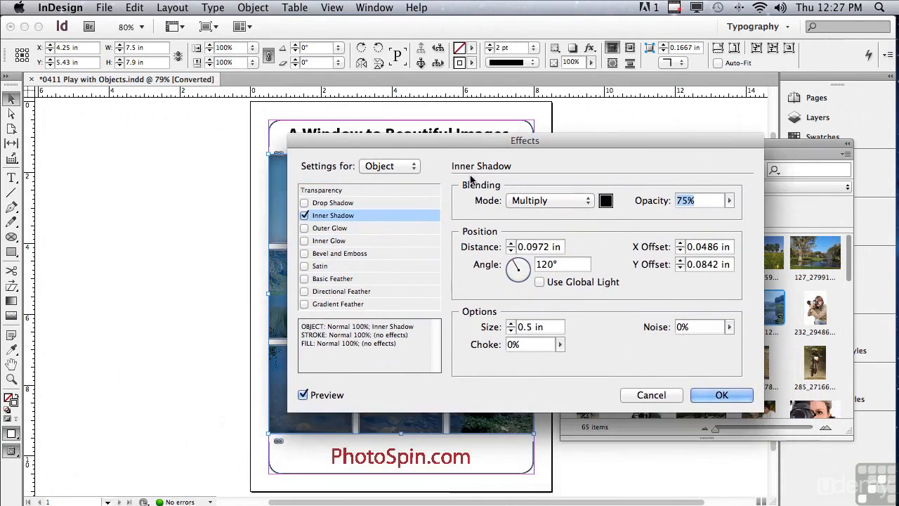
click(706, 395)
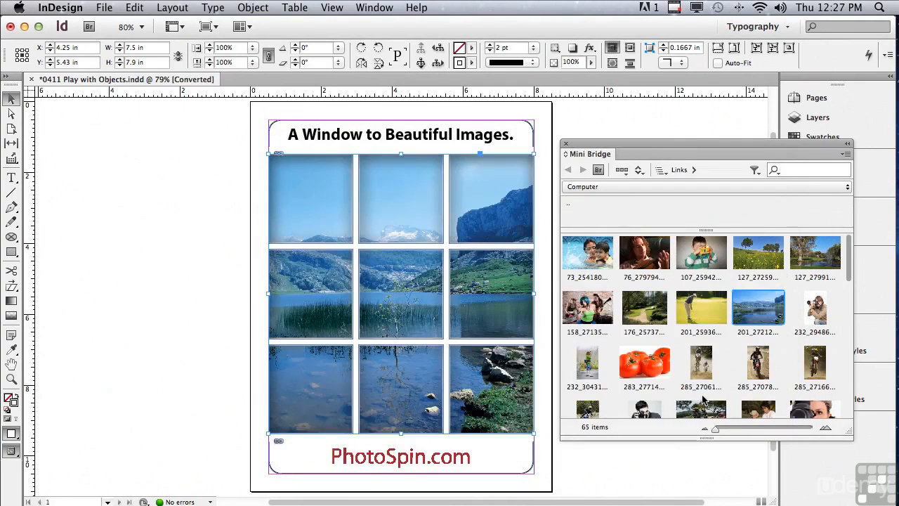
Close Mini Bridge, deselect the picture frame and switch the screen mode to Preview.
click(565, 144)
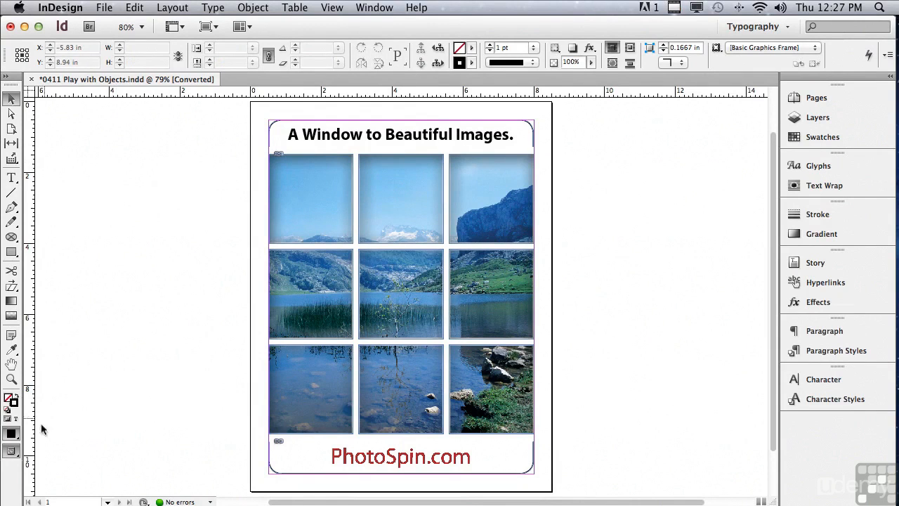
click(11, 455)
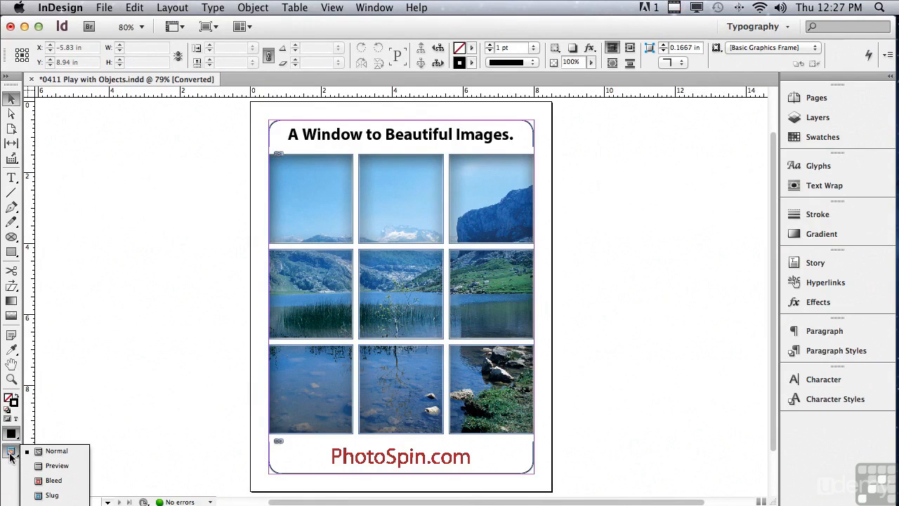
click(56, 465)
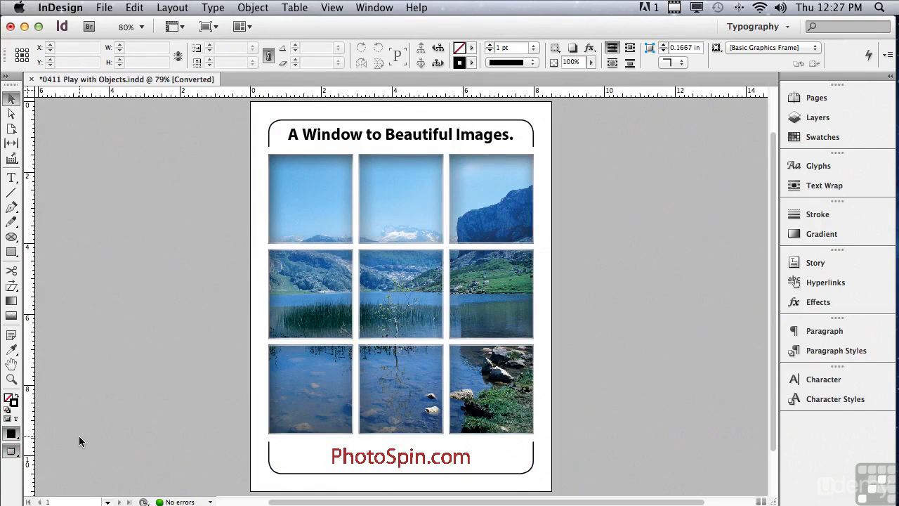